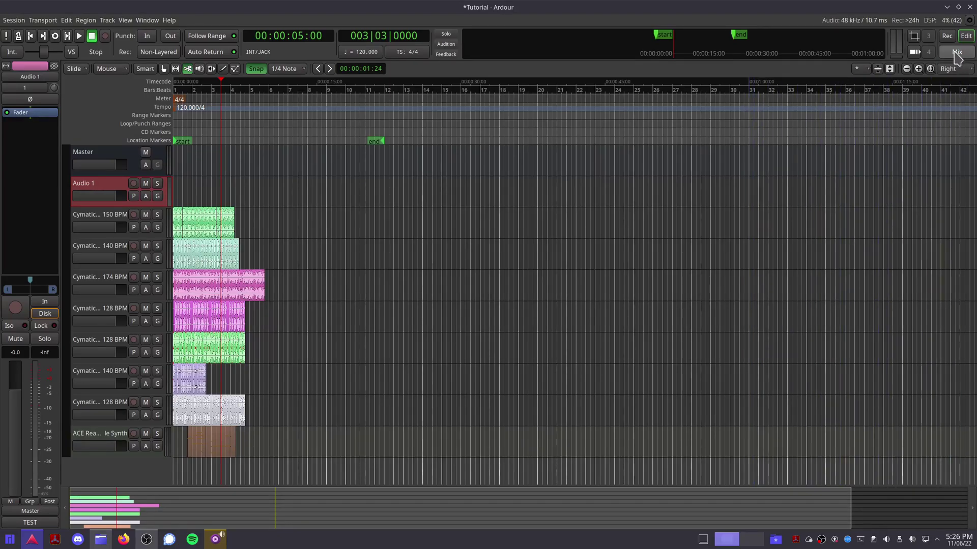
# Switch to the Mixer window to show the Audio 1, Cymatics, ACE Reasonable Synth and Master strips
pyautogui.click(956, 53)
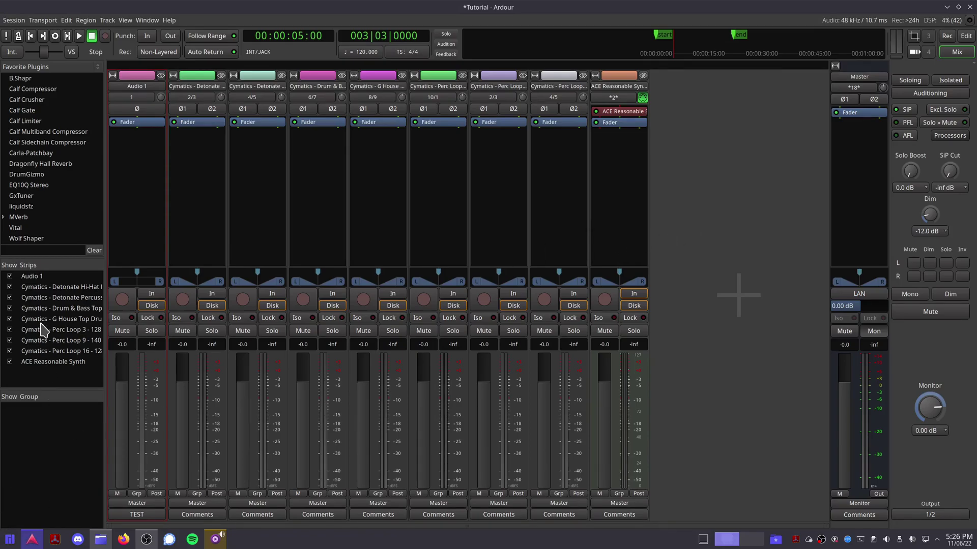
# Hide the mixer's sidebar list and the monitor section with Alt+Shift+L and Alt+Shift+M
pyautogui.hotkey('alt', 'shift', 'l')
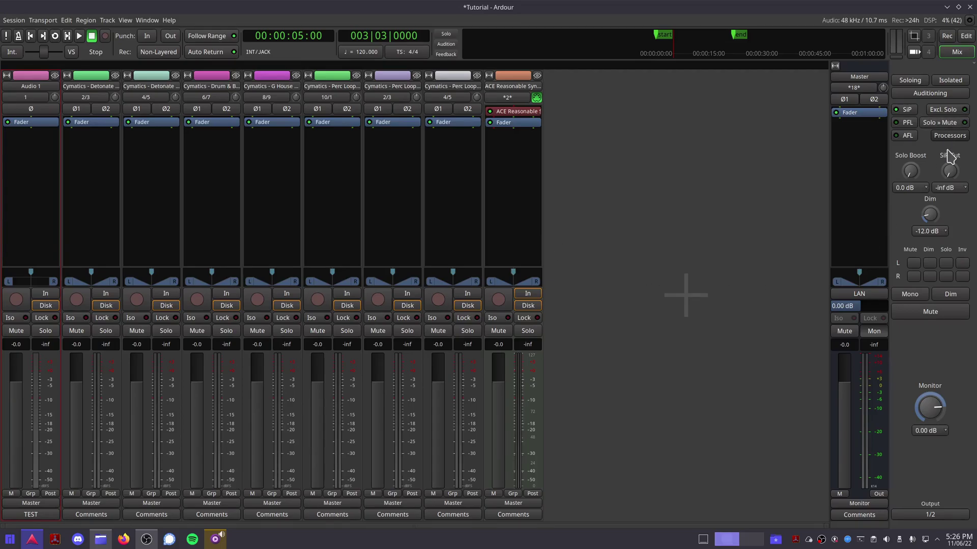
pyautogui.hotkey('alt', 'shift', 'm')
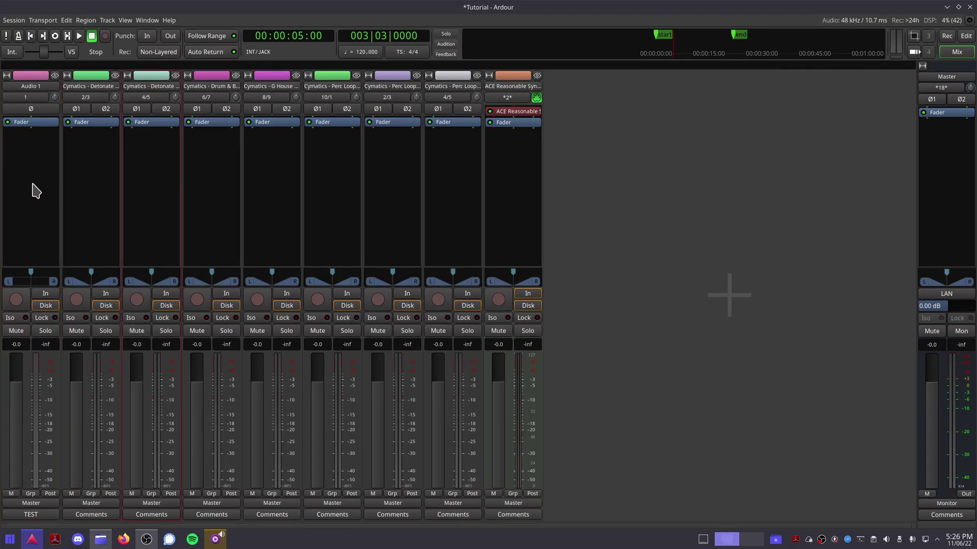
pyautogui.click(6, 75)
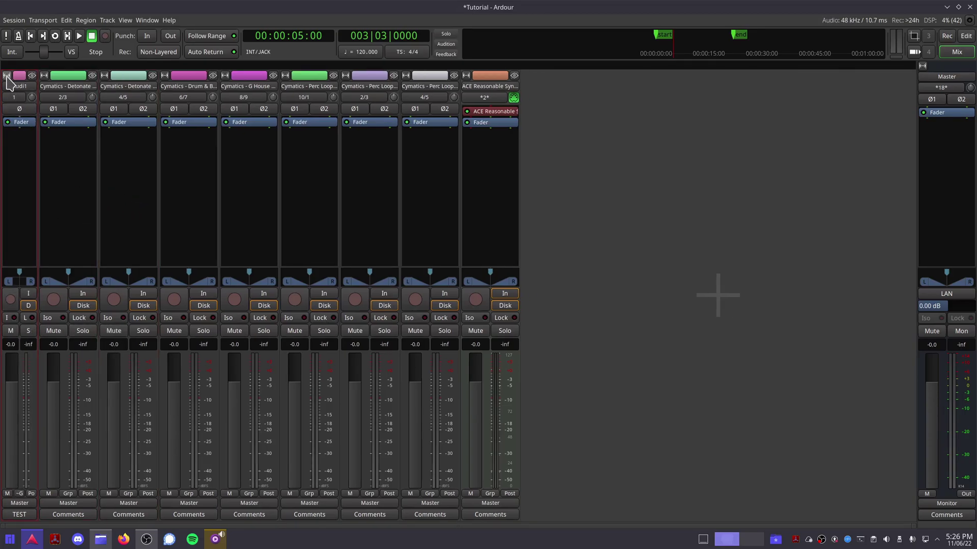
pyautogui.click(7, 76)
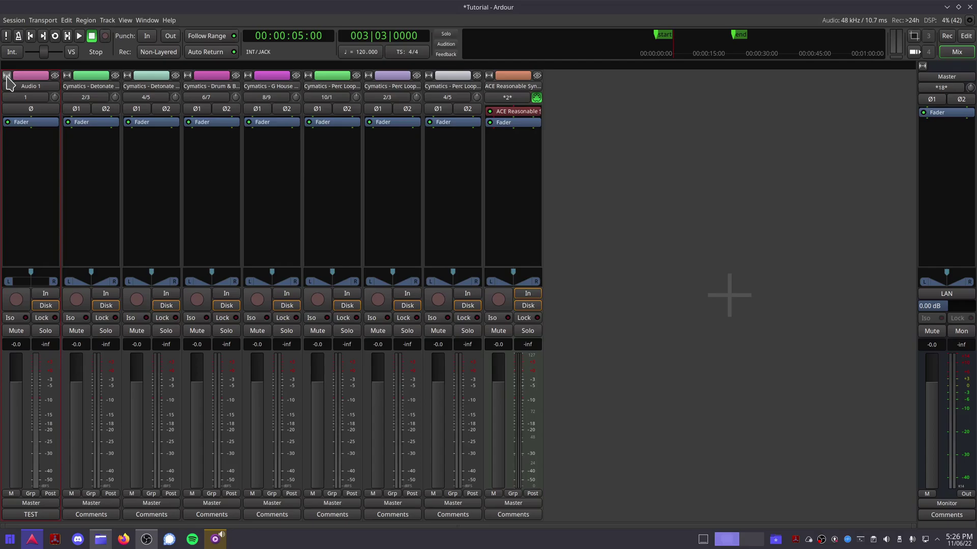
pyautogui.click(54, 76)
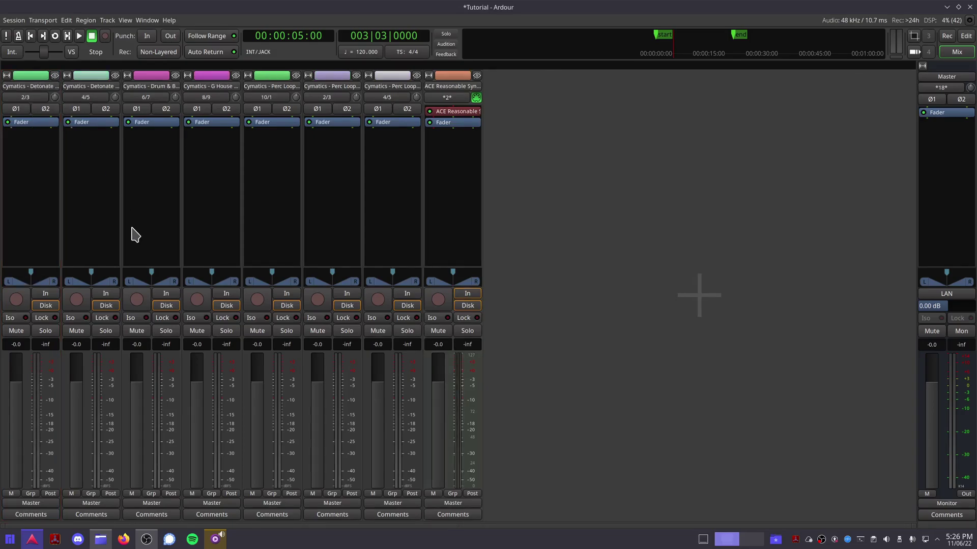
pyautogui.hotkey('shift', 'l')
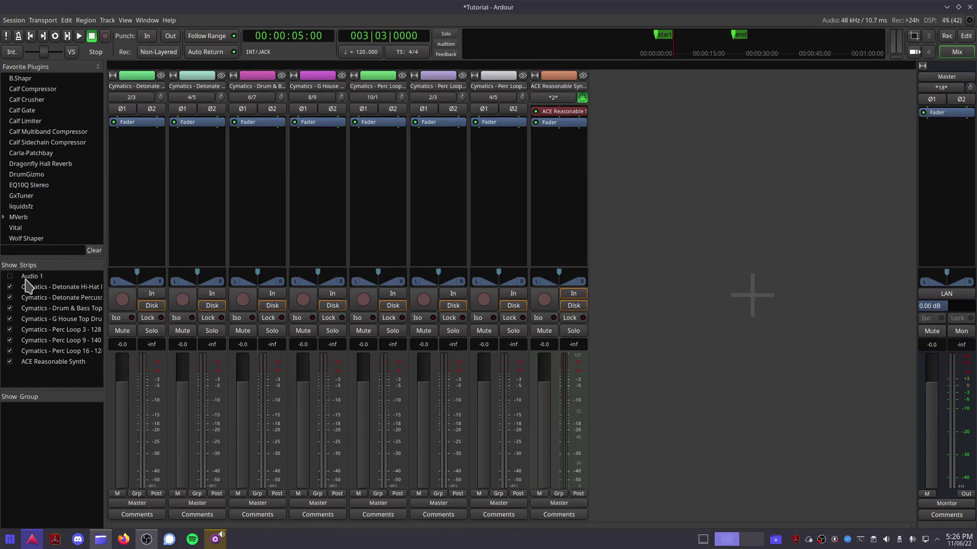
pyautogui.click(9, 277)
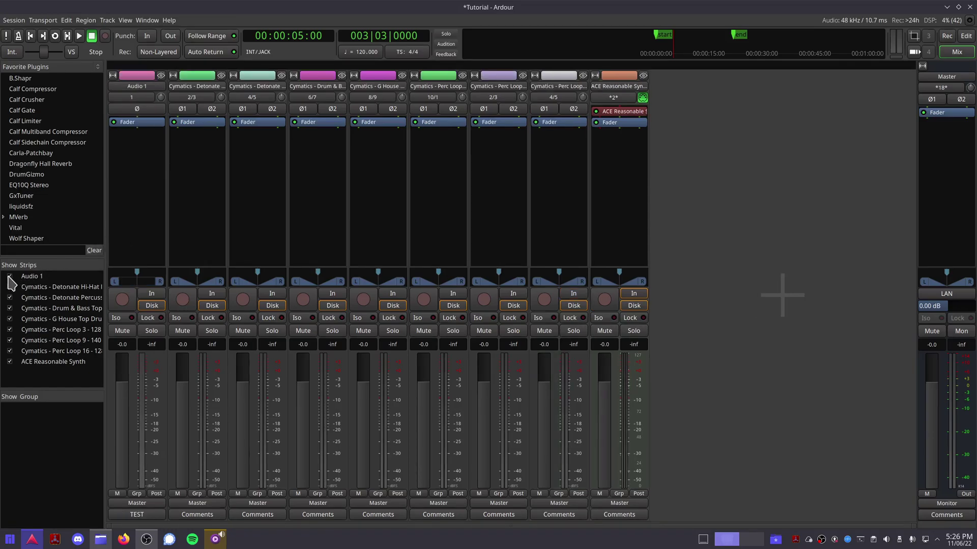
pyautogui.hotkey('shift', 'l')
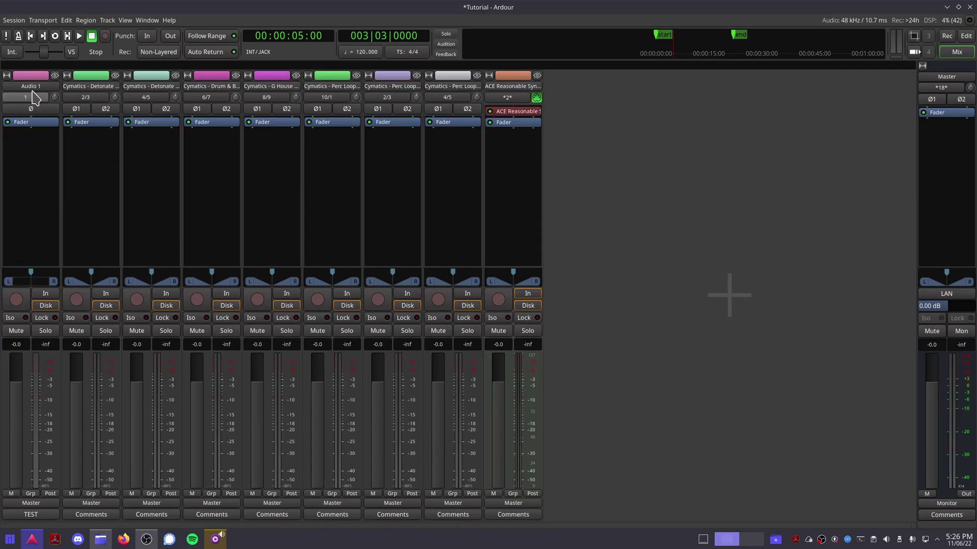
# Glance at Audio 1's track options, then list its input ports (in 1 through in 10)
pyautogui.click(35, 87)
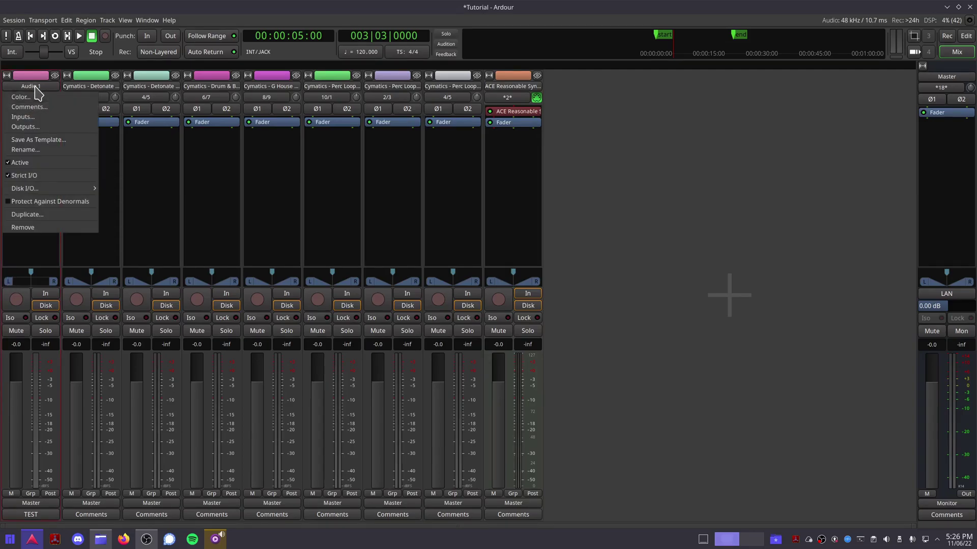
pyautogui.click(44, 247)
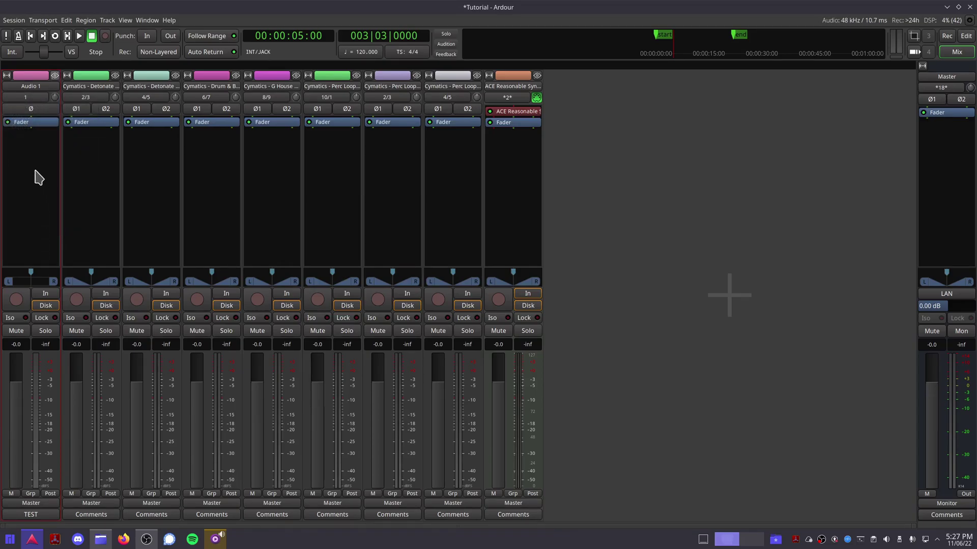
pyautogui.click(25, 98)
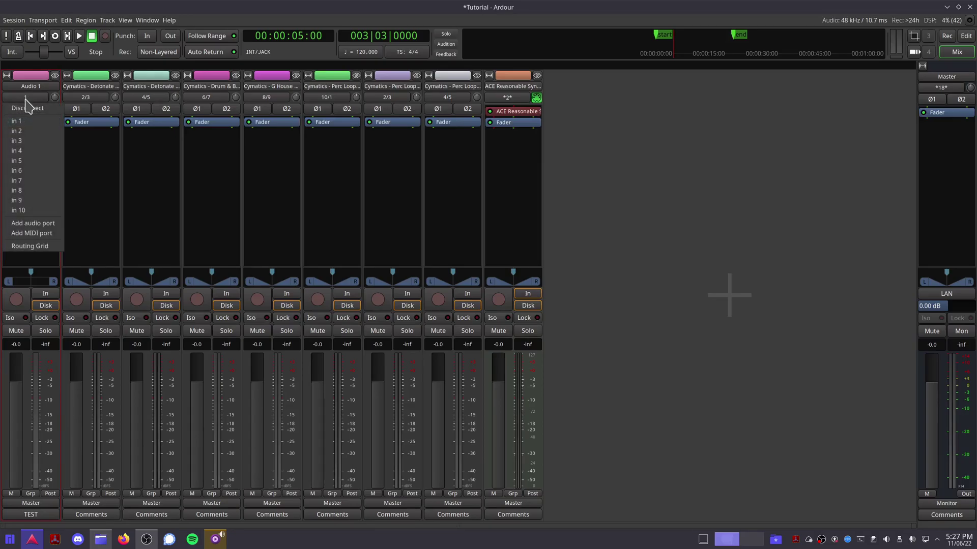
# Close Audio 1's input list and check the ACE Reasonable Synth track's input connections
pyautogui.click(48, 264)
pyautogui.click(511, 97)
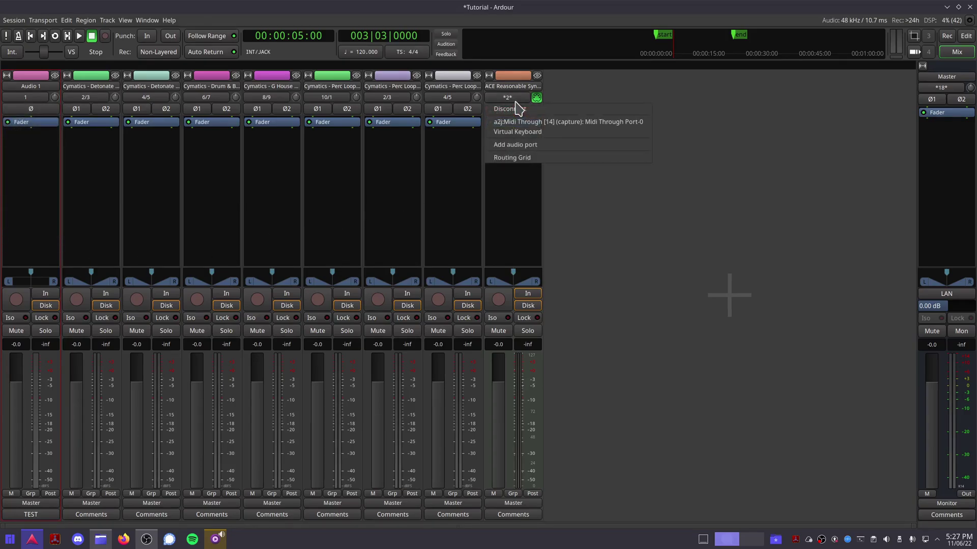
pyautogui.click(536, 179)
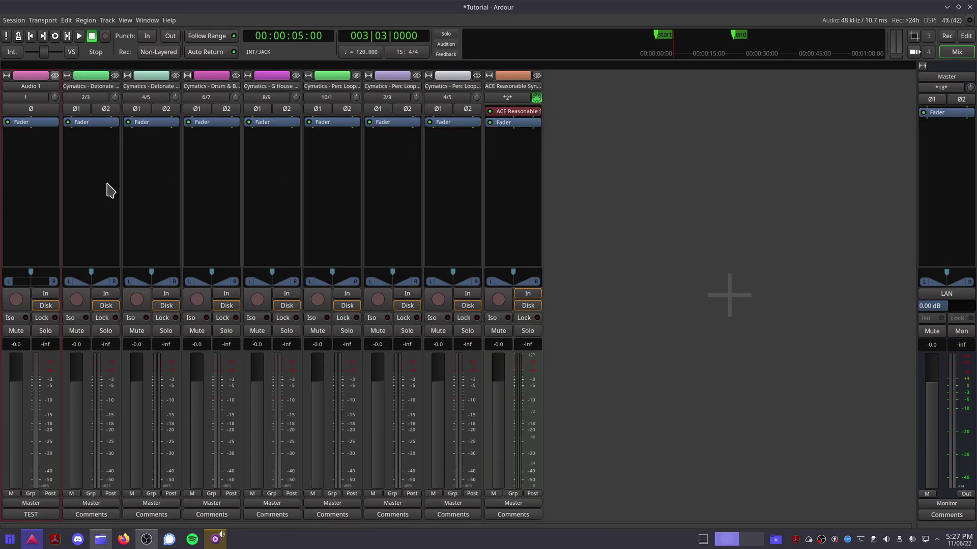
# Toggle the Ø buttons on Audio 1 and both Detonate channels, leaving polarity uninverted
pyautogui.click(36, 109)
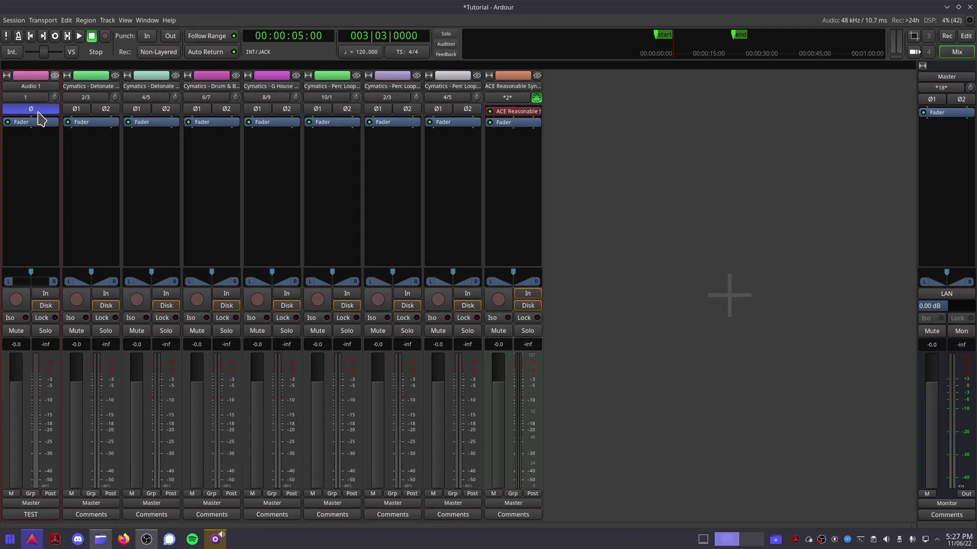
pyautogui.click(39, 109)
pyautogui.click(104, 109)
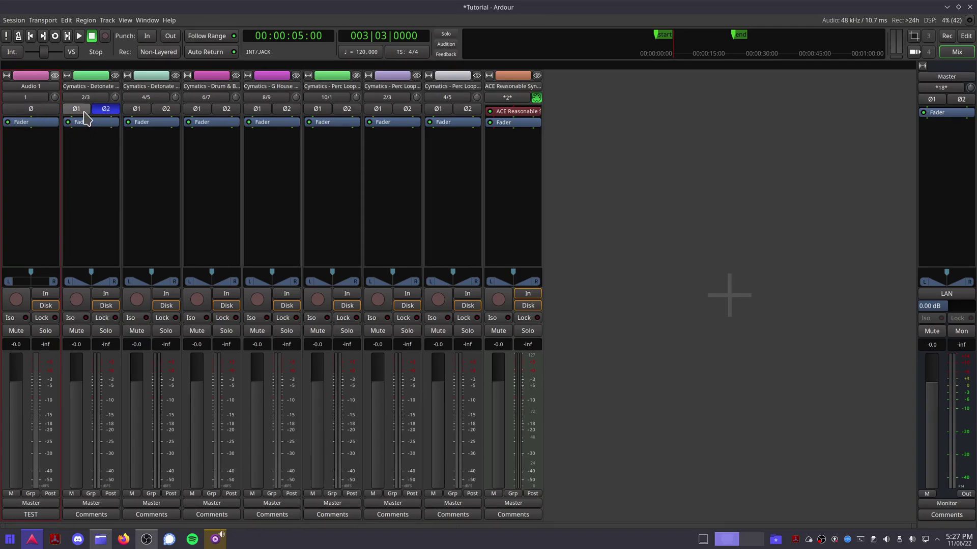
pyautogui.click(77, 109)
pyautogui.click(105, 108)
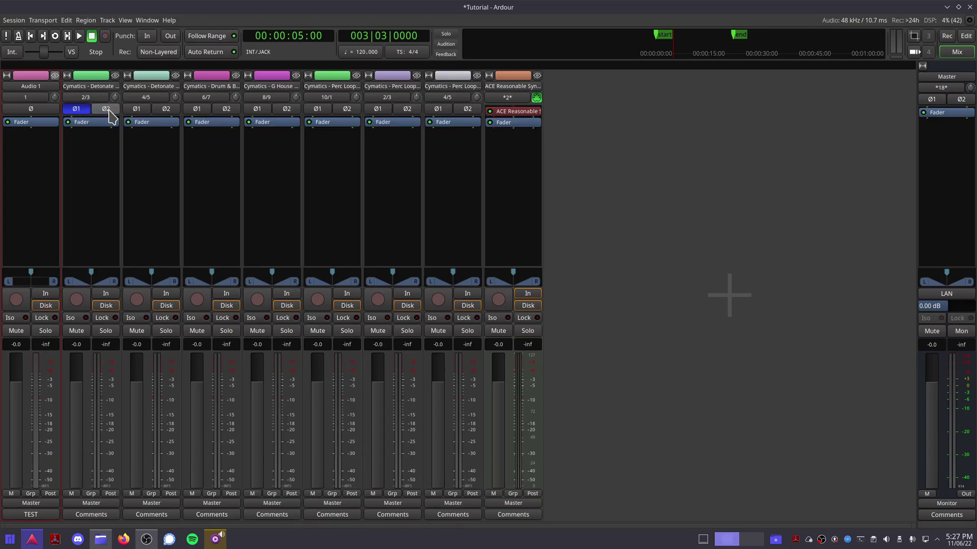
pyautogui.click(76, 110)
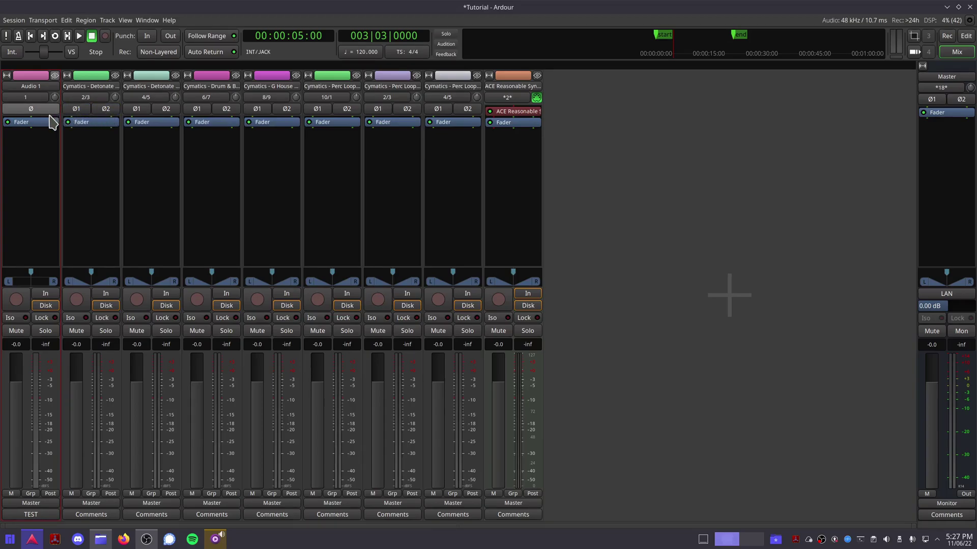
pyautogui.rightClick(29, 184)
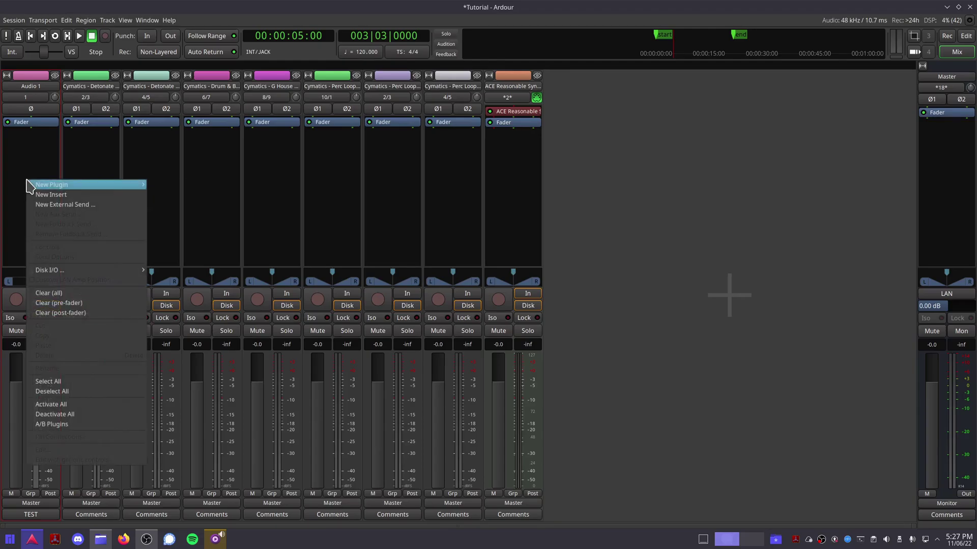
pyautogui.moveTo(61, 185)
pyautogui.moveTo(175, 186)
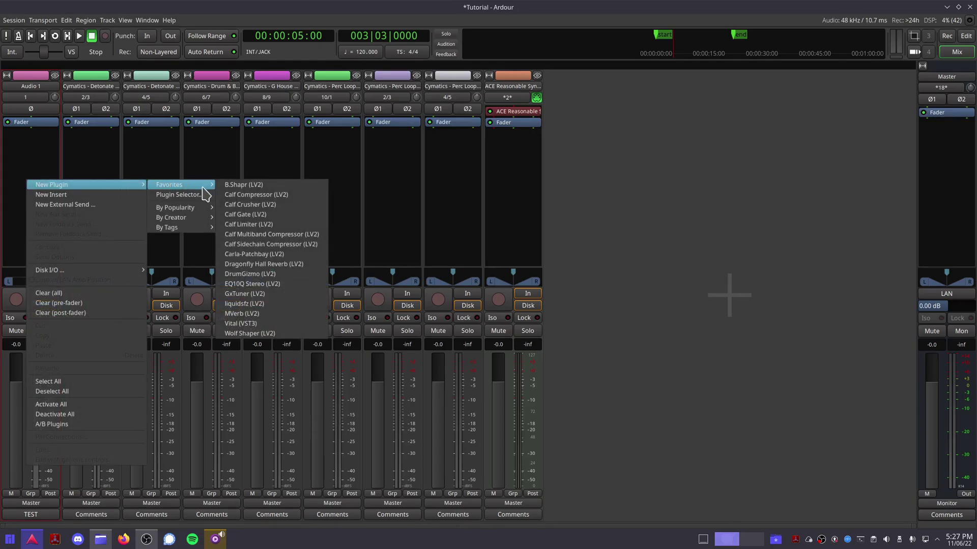
pyautogui.click(298, 196)
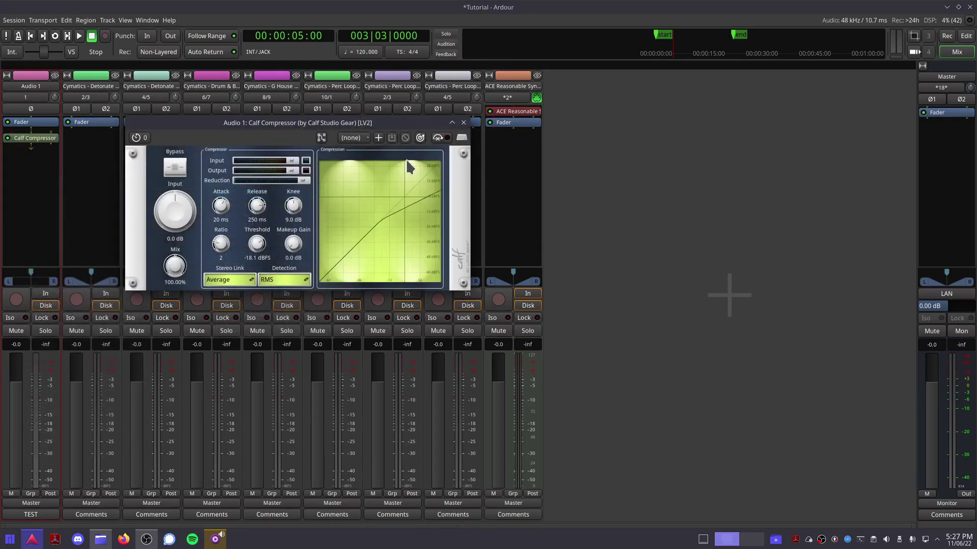
pyautogui.click(461, 123)
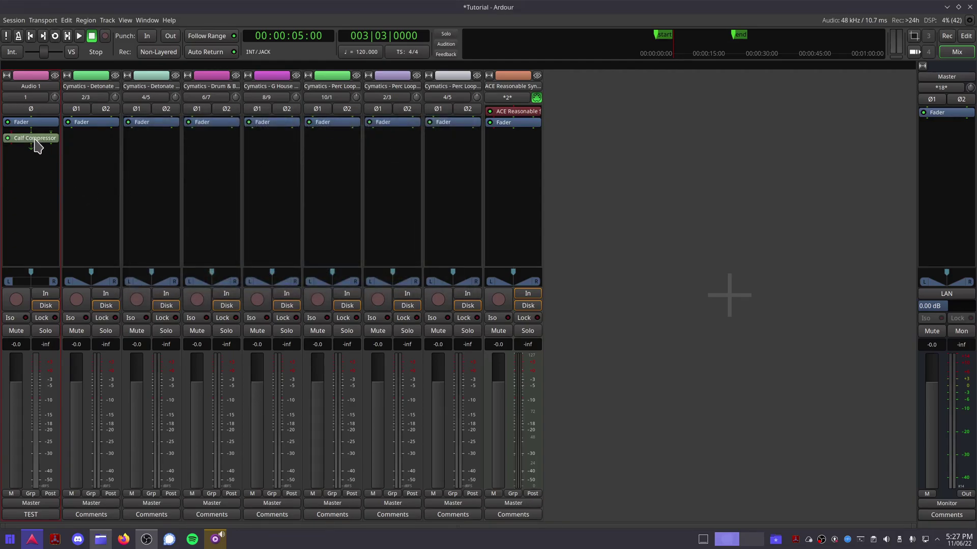
pyautogui.moveTo(36, 146); pyautogui.dragTo(33, 123)
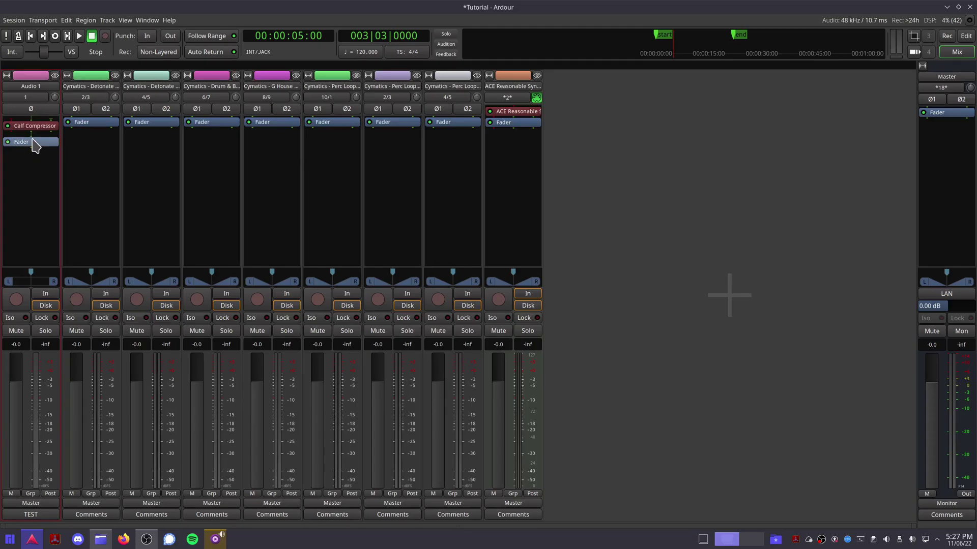
pyautogui.press('Delete')
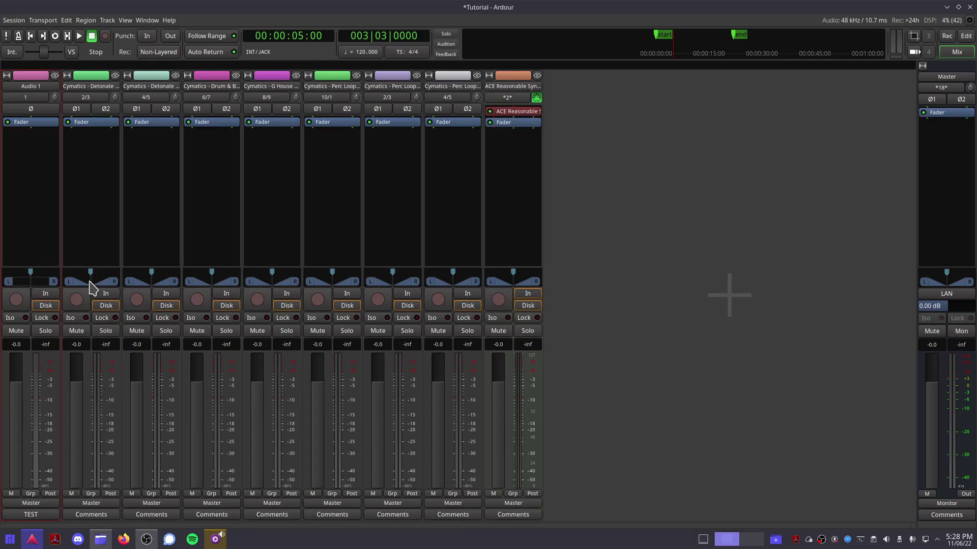
# Add a third audio input to the Detonate track, drag its circular panner, and arm Audio 1
pyautogui.click(86, 98)
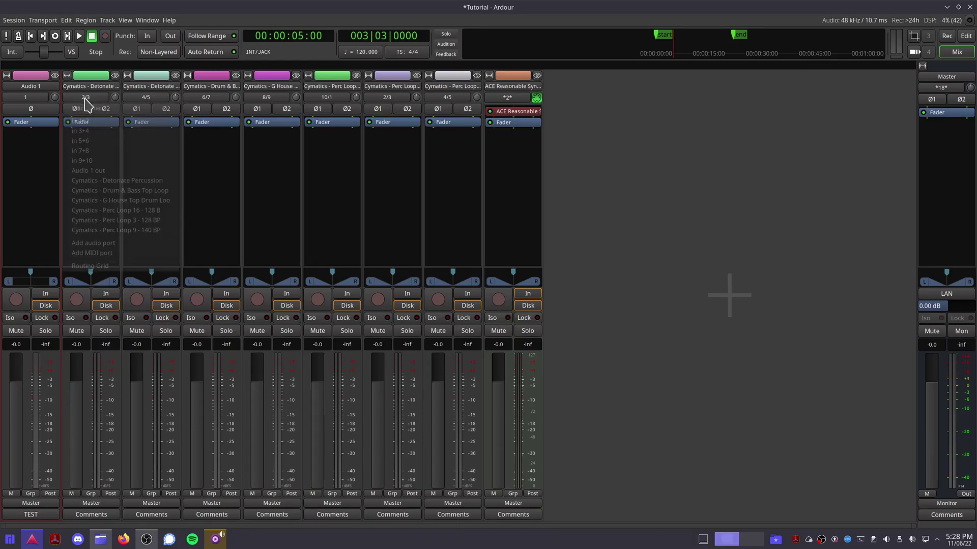
pyautogui.click(117, 243)
pyautogui.moveTo(89, 255)
pyautogui.mouseDown()
pyautogui.moveTo(76, 284)
pyautogui.moveTo(77, 269)
pyautogui.moveTo(105, 277)
pyautogui.moveTo(88, 253)
pyautogui.moveTo(107, 255)
pyautogui.mouseUp()
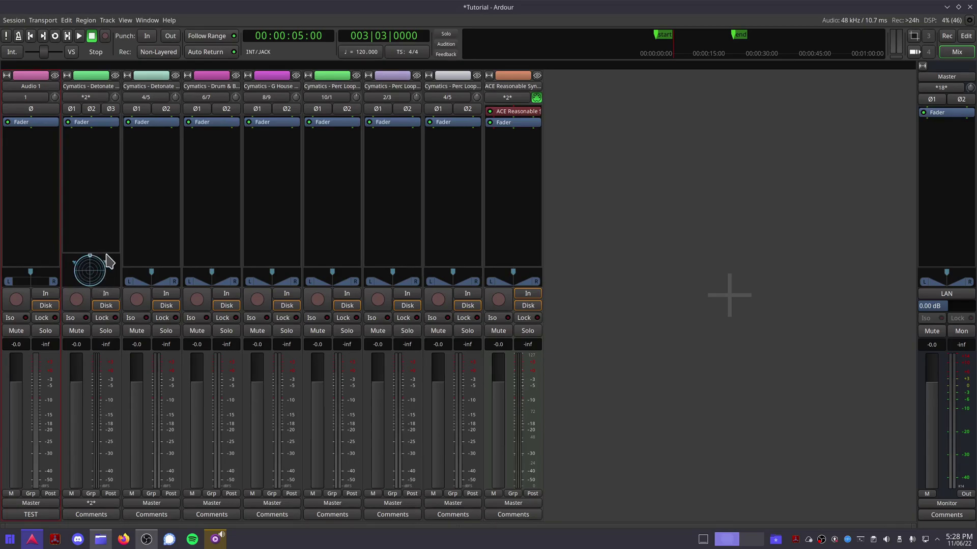
pyautogui.click(14, 305)
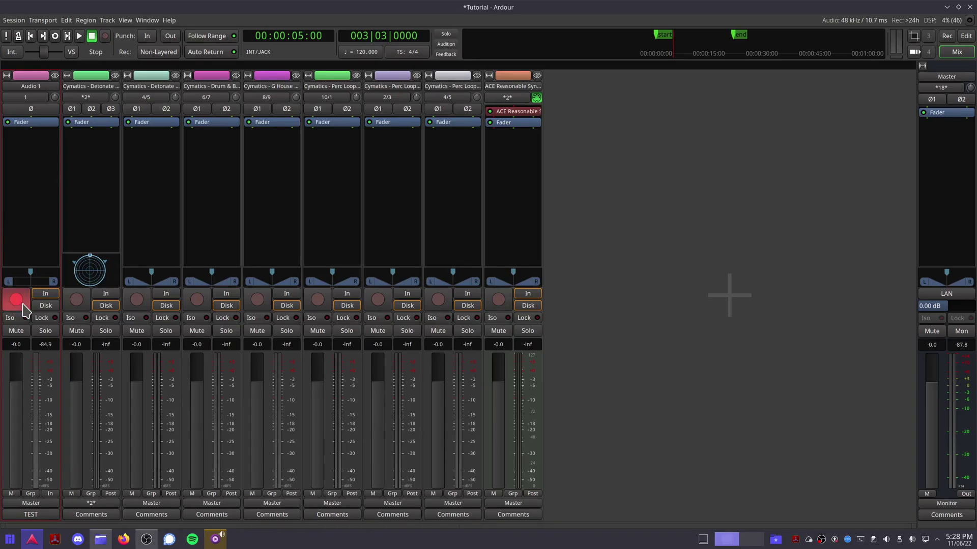
pyautogui.click(22, 308)
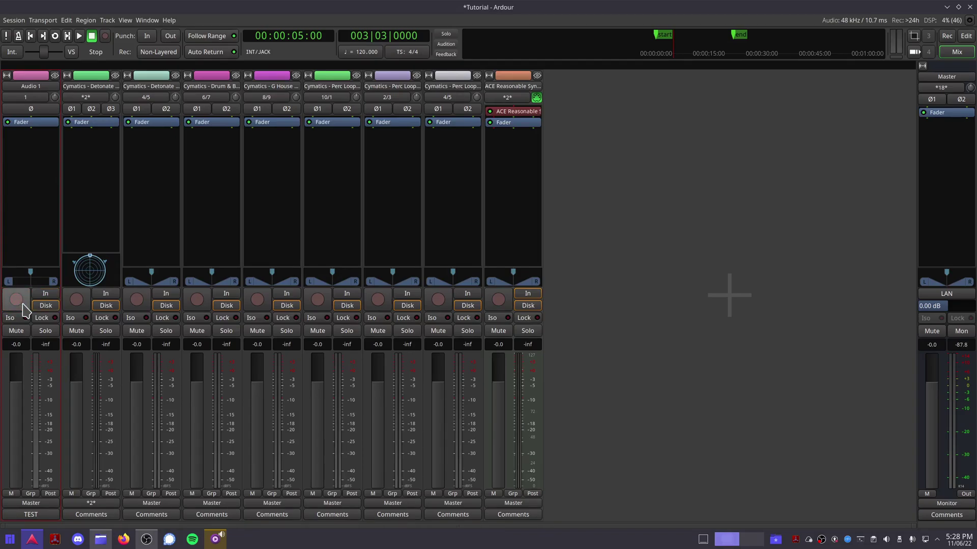
pyautogui.click(54, 295)
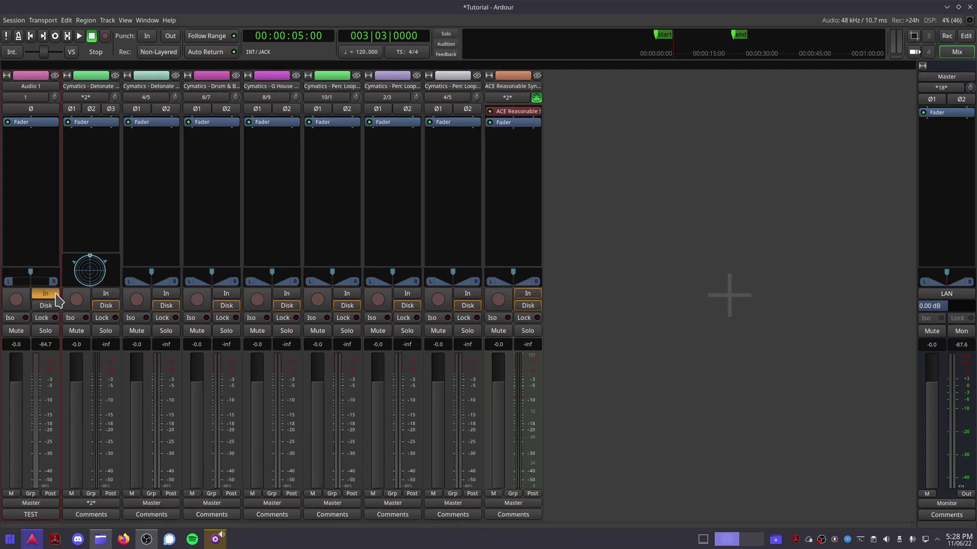
pyautogui.click(53, 306)
pyautogui.click(51, 294)
pyautogui.click(51, 295)
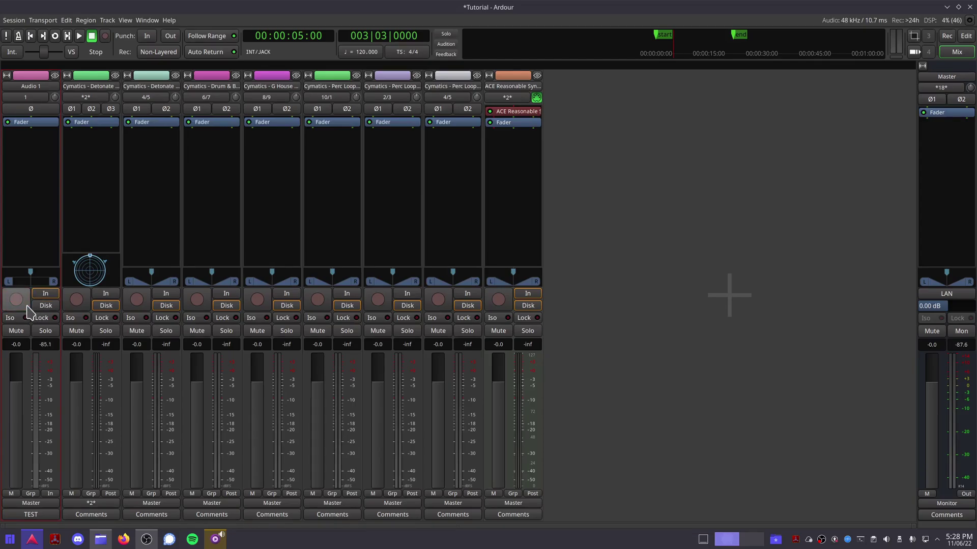
pyautogui.click(39, 306)
pyautogui.click(46, 294)
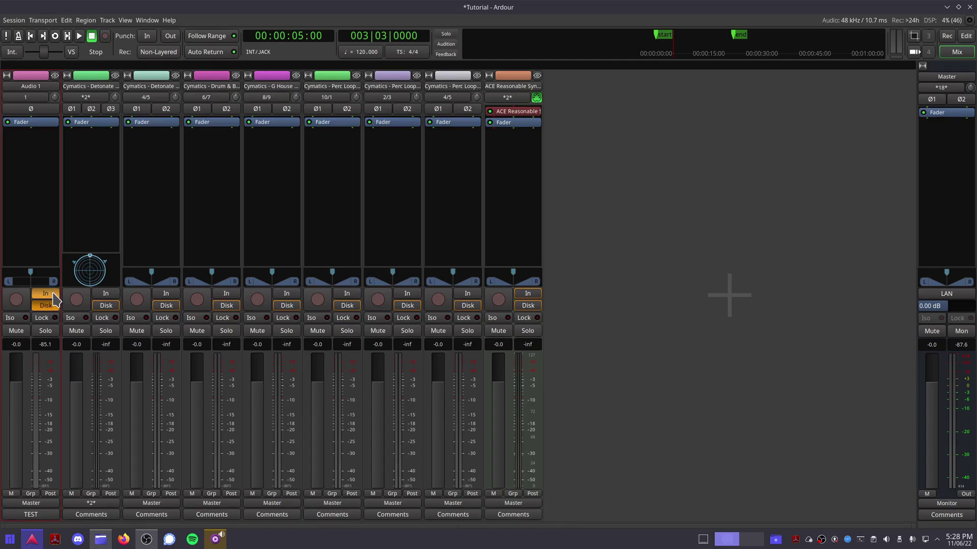
pyautogui.click(46, 294)
pyautogui.click(45, 306)
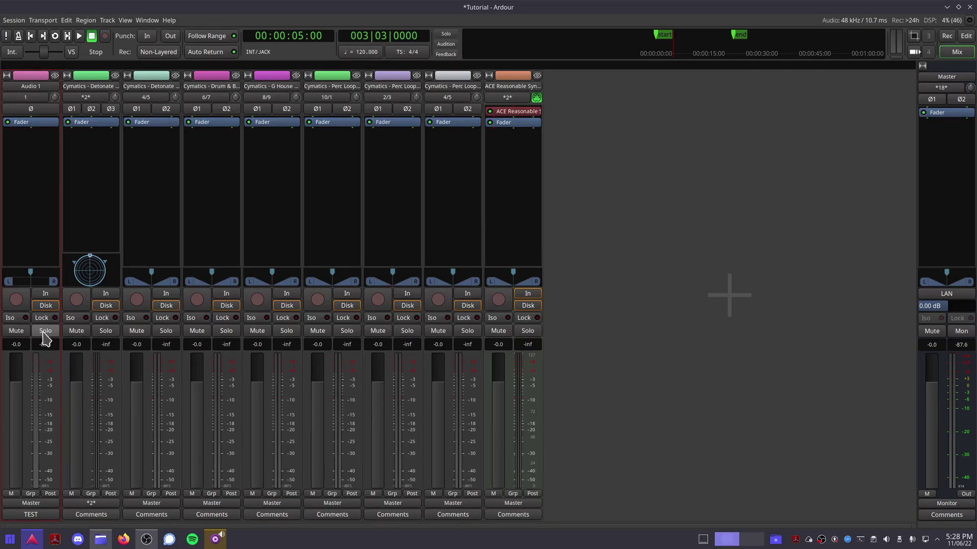
pyautogui.click(45, 332)
pyautogui.click(44, 331)
pyautogui.click(163, 332)
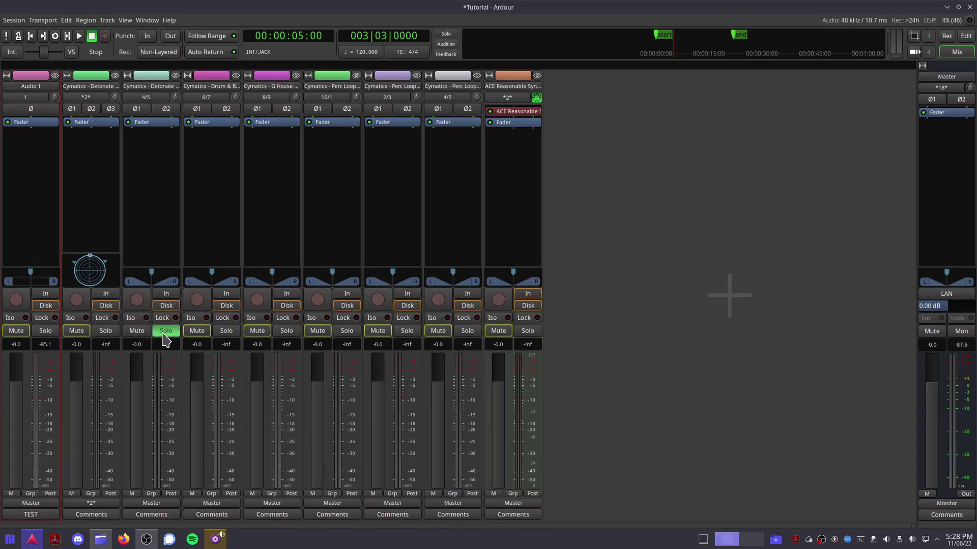
pyautogui.click(165, 336)
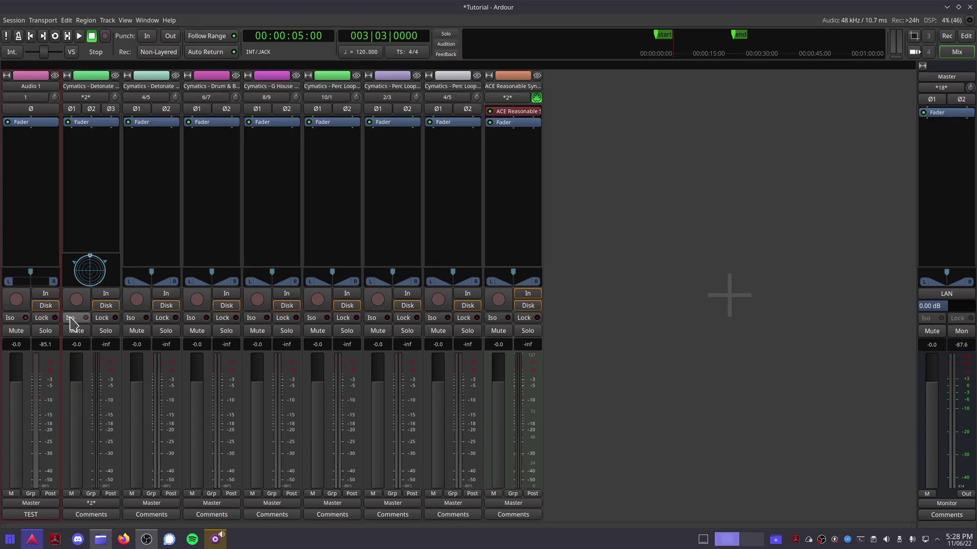
pyautogui.click(230, 333)
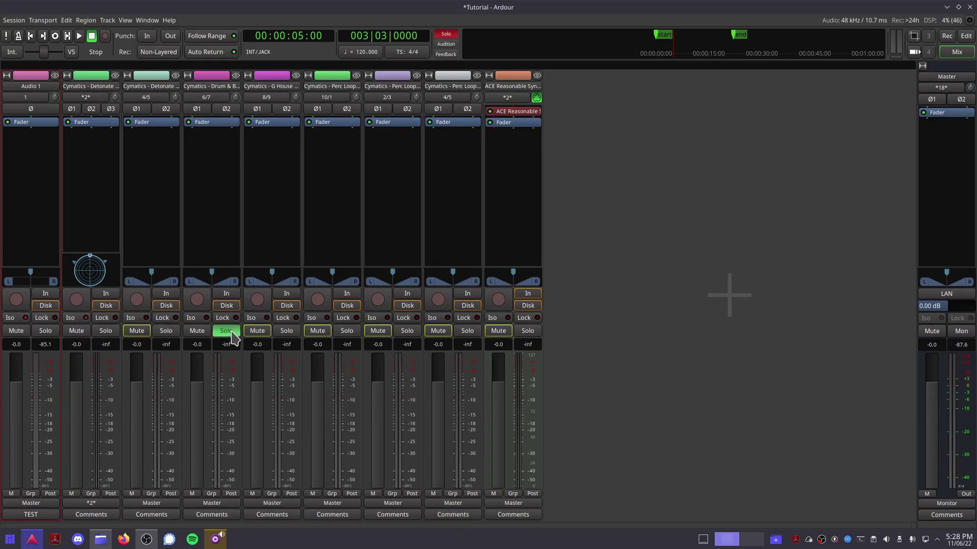
pyautogui.click(229, 332)
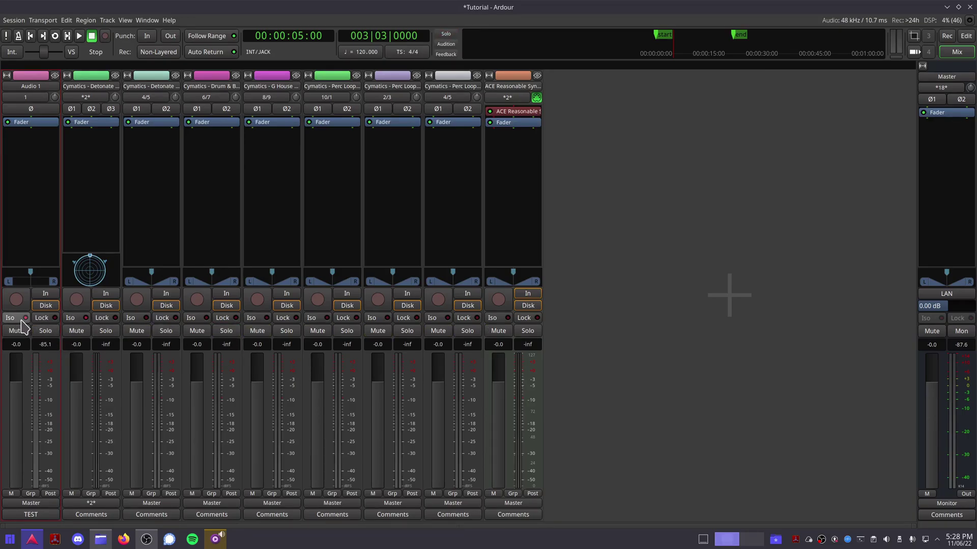
pyautogui.click(106, 331)
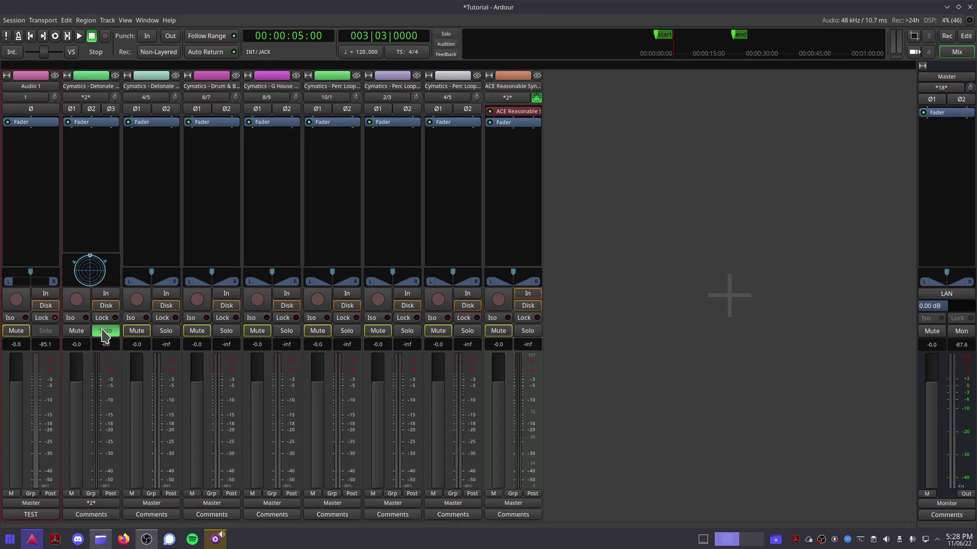
pyautogui.click(107, 332)
pyautogui.click(15, 331)
pyautogui.click(15, 331)
pyautogui.click(45, 331)
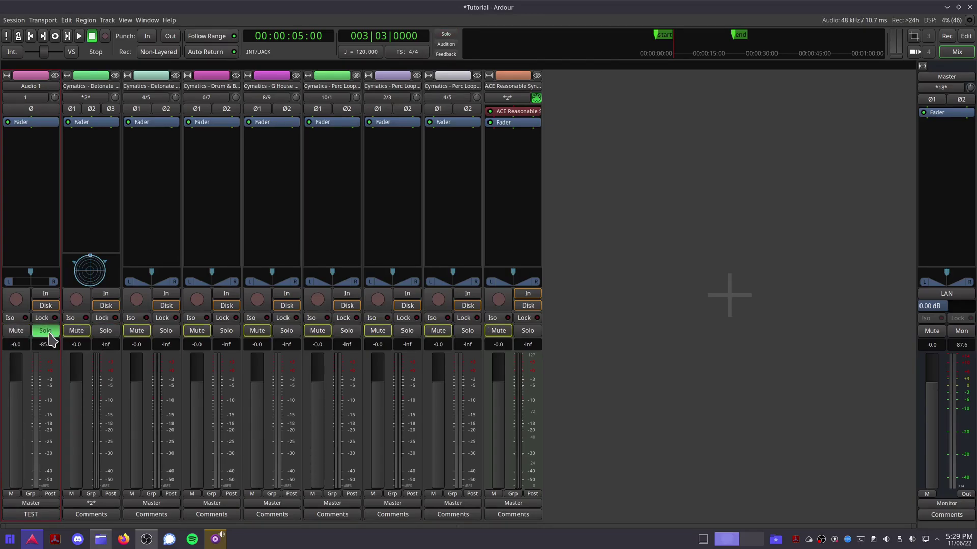
pyautogui.click(45, 331)
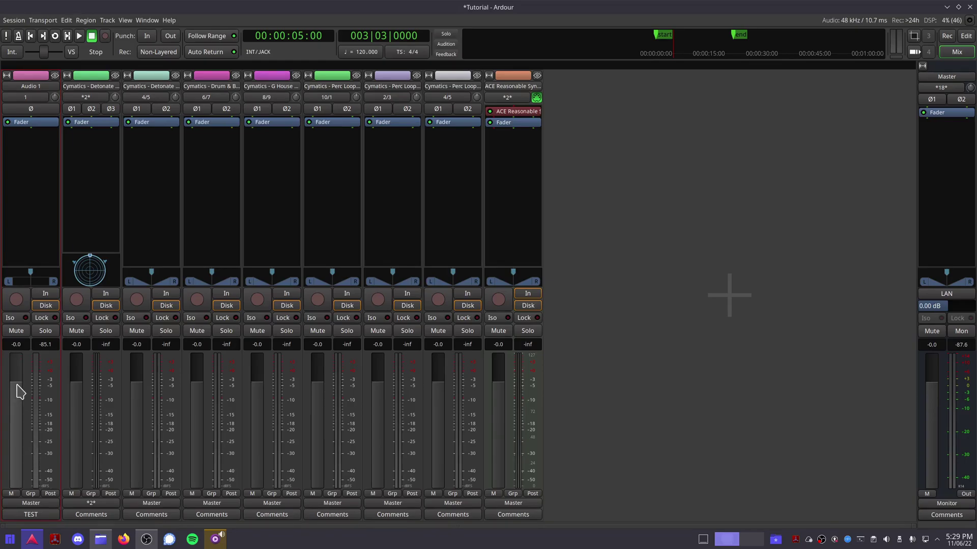
pyautogui.moveTo(20, 391); pyautogui.dragTo(31, 427)
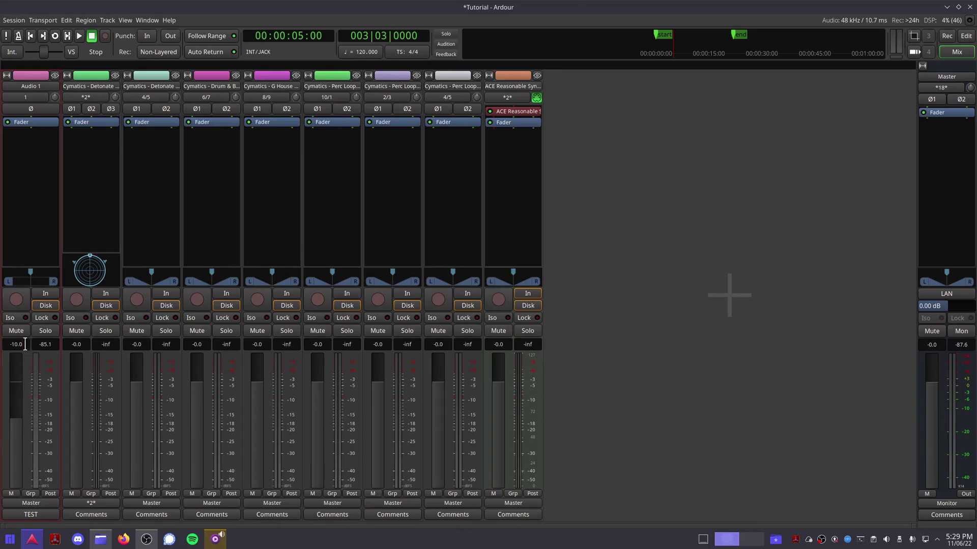
pyautogui.moveTo(28, 344); pyautogui.dragTo(8, 345)
pyautogui.press('Return')
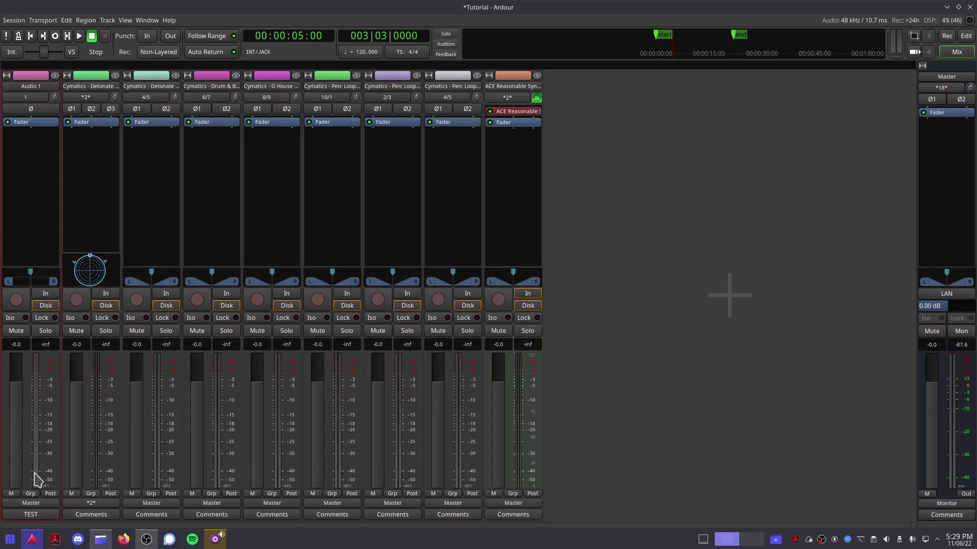
pyautogui.click(11, 493)
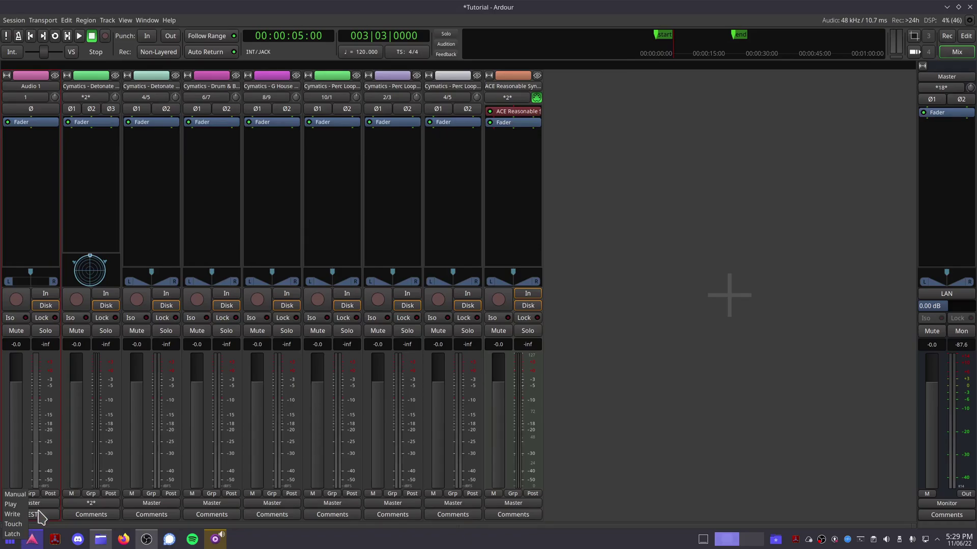
pyautogui.click(33, 495)
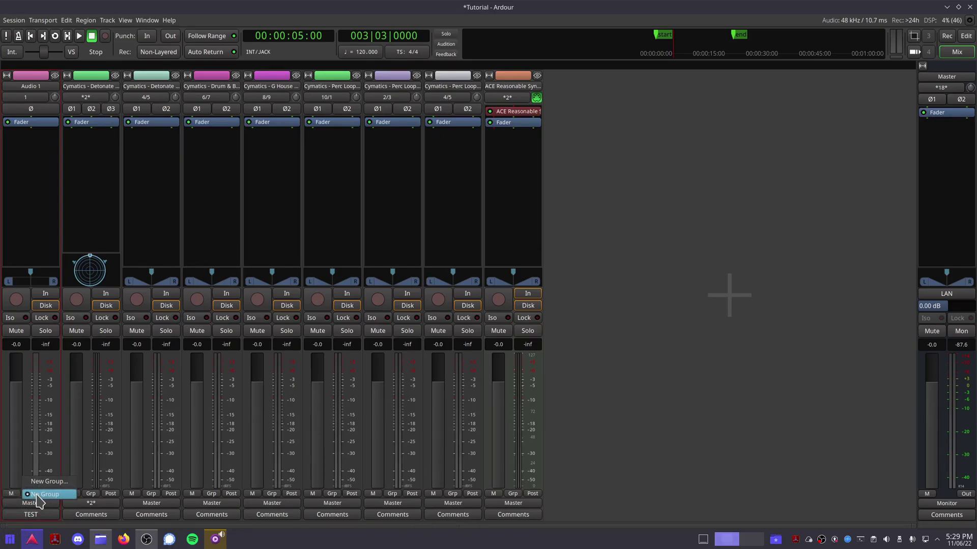
pyautogui.click(48, 471)
pyautogui.click(51, 493)
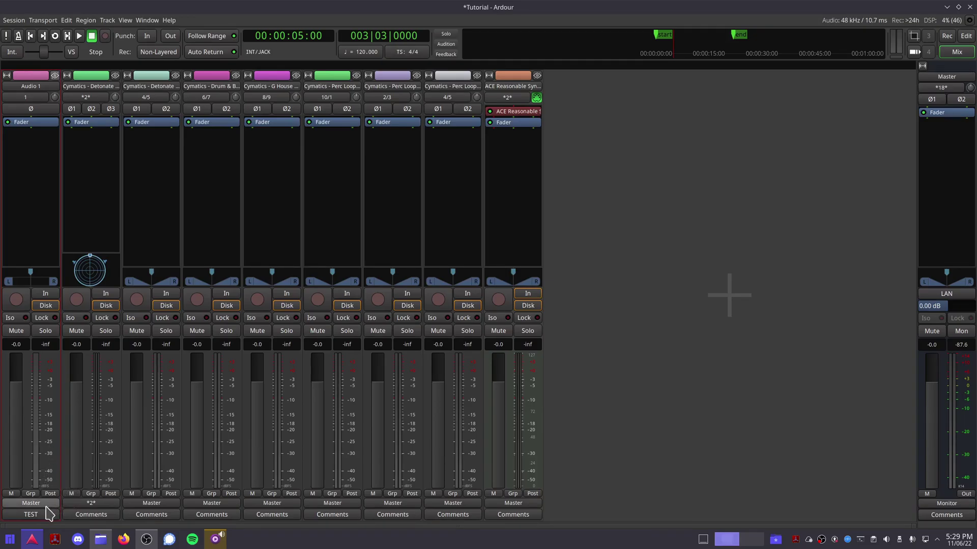
pyautogui.click(53, 498)
pyautogui.click(39, 504)
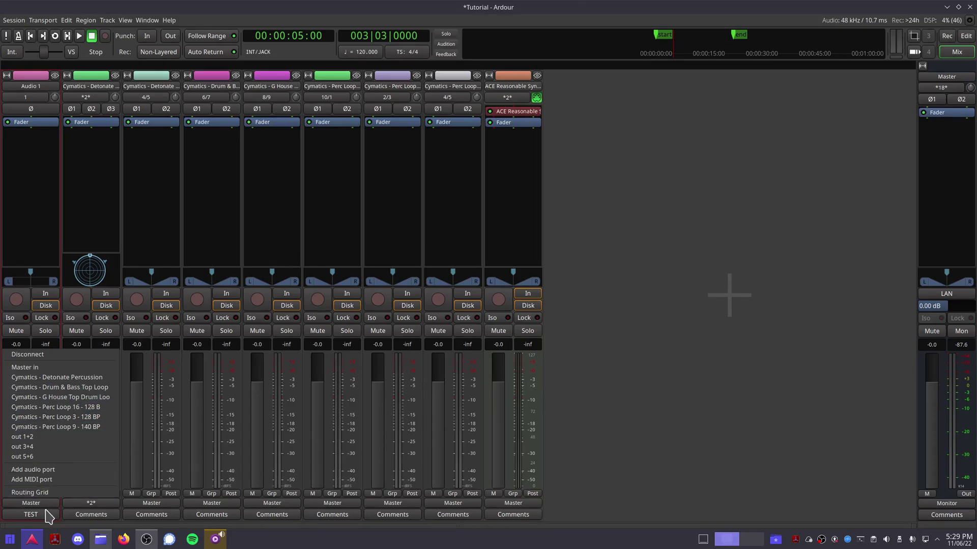
pyautogui.click(48, 515)
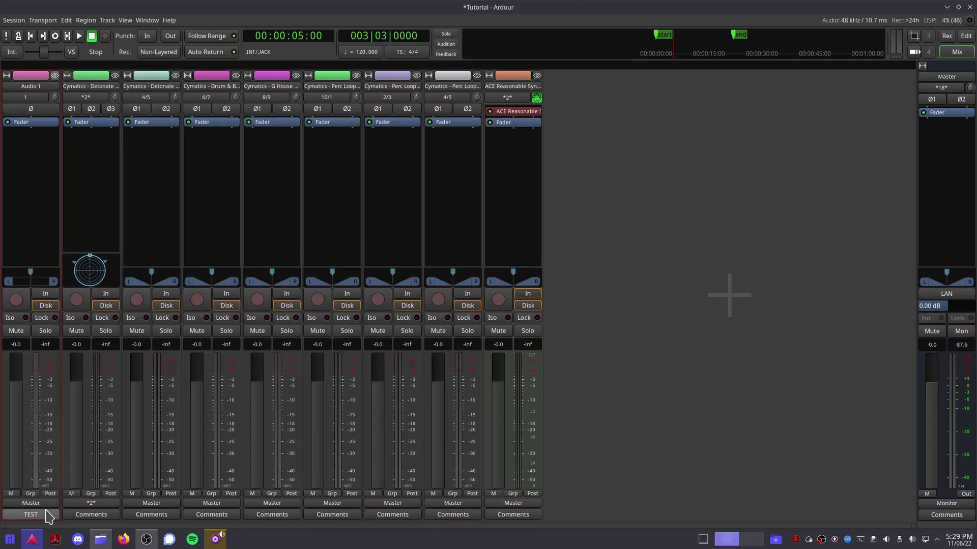
pyautogui.click(46, 516)
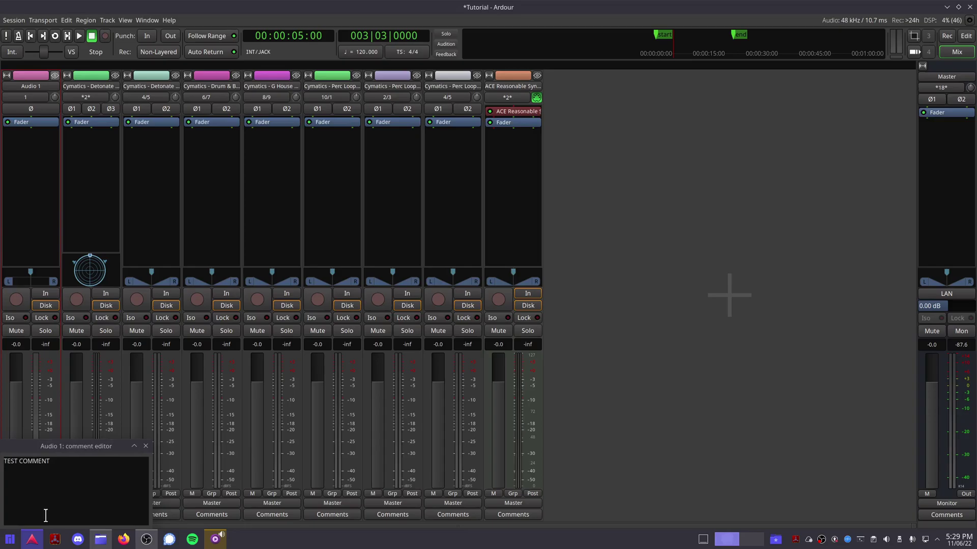
pyautogui.click(145, 447)
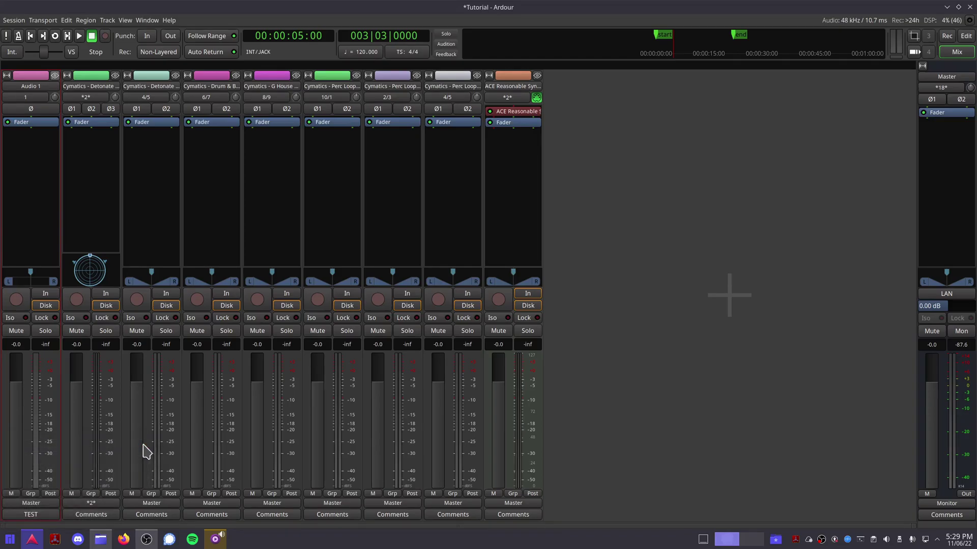
pyautogui.click(49, 515)
pyautogui.click(142, 447)
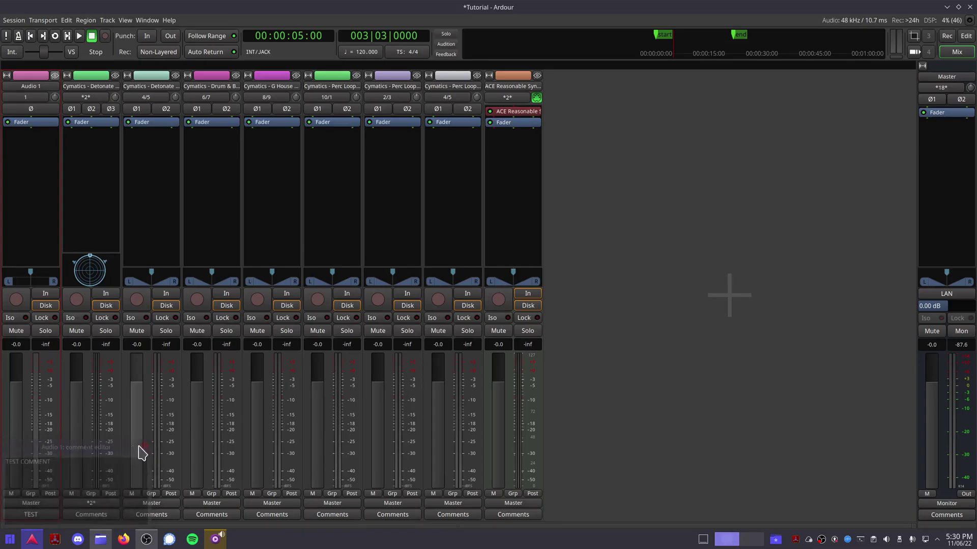
pyautogui.hotkey('alt', 'm')
pyautogui.rightClick(96, 185)
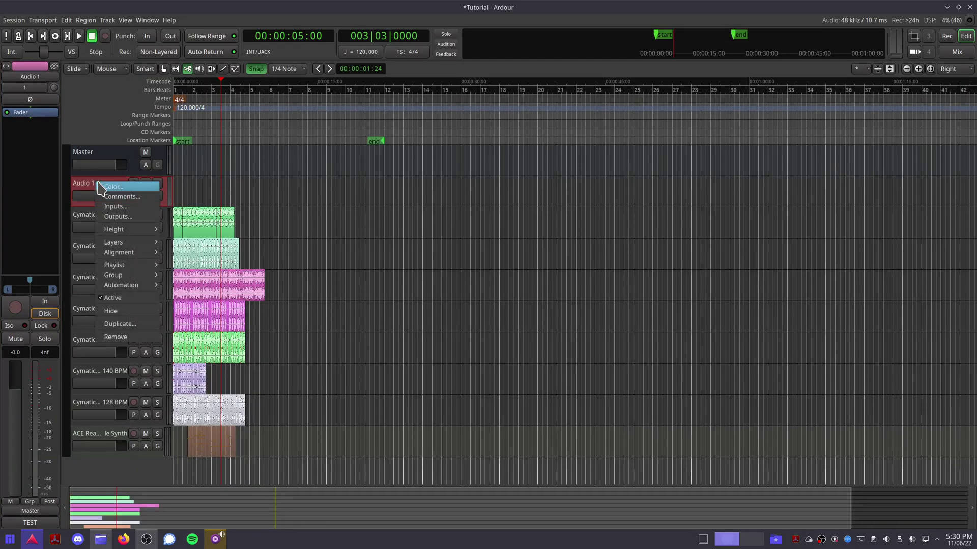
pyautogui.click(120, 189)
pyautogui.rightClick(121, 190)
pyautogui.click(128, 201)
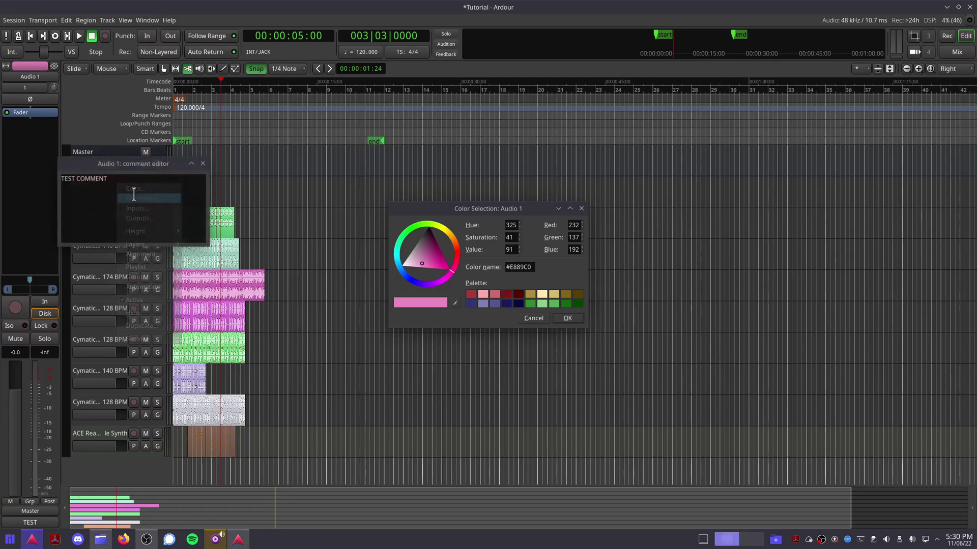
pyautogui.click(203, 164)
pyautogui.click(582, 208)
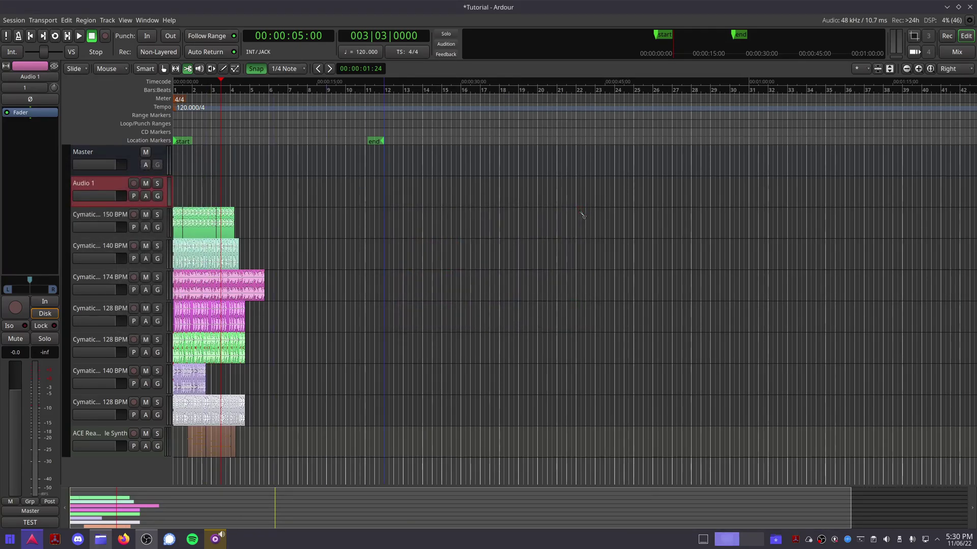
pyautogui.hotkey('alt', 'm')
pyautogui.doubleClick(727, 313)
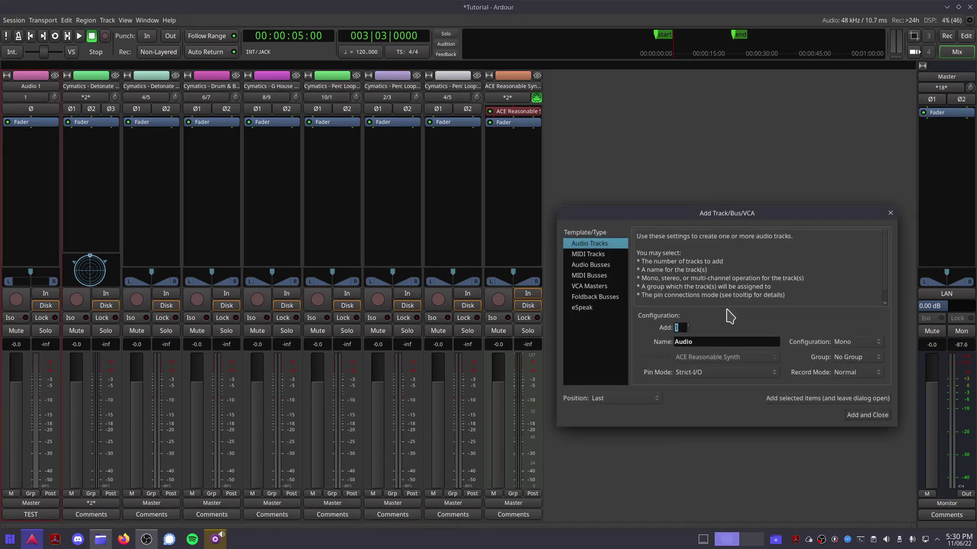
pyautogui.click(890, 213)
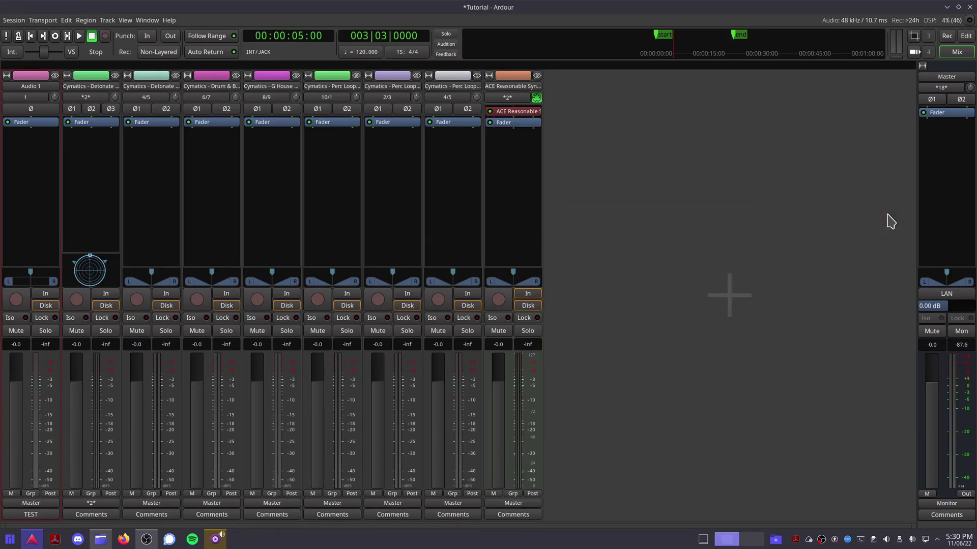